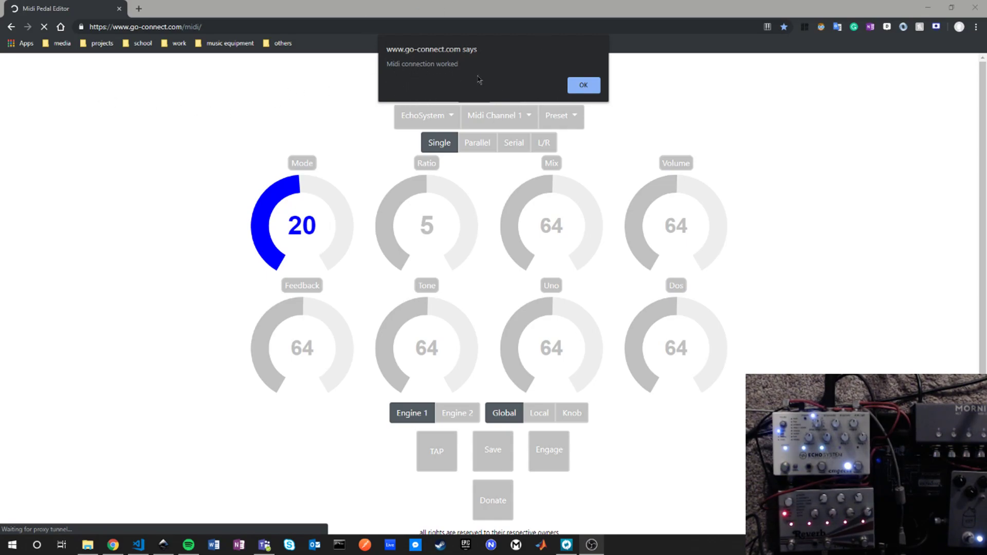
Step: Dismiss the MIDI connection message and switch the pedal editor to the dark theme
click(583, 85)
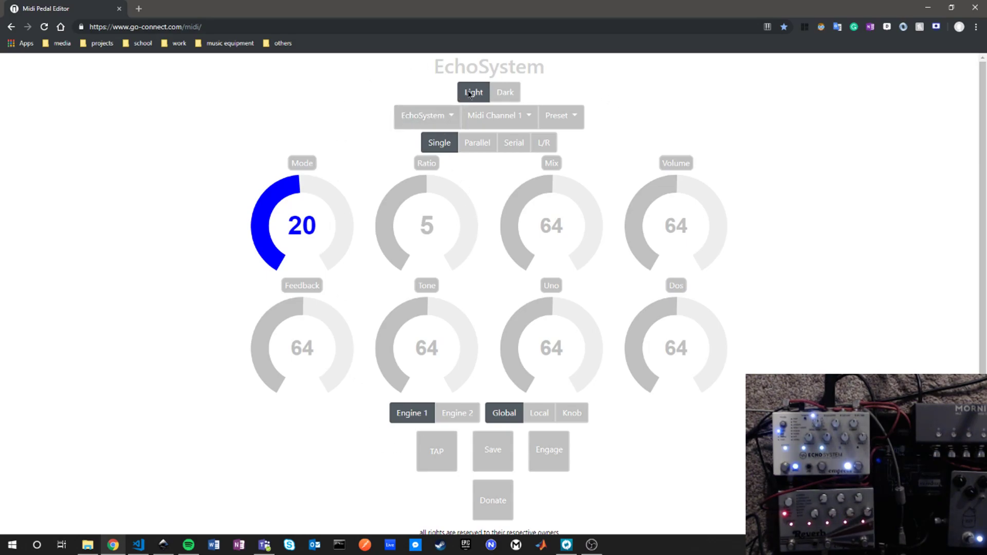
click(503, 97)
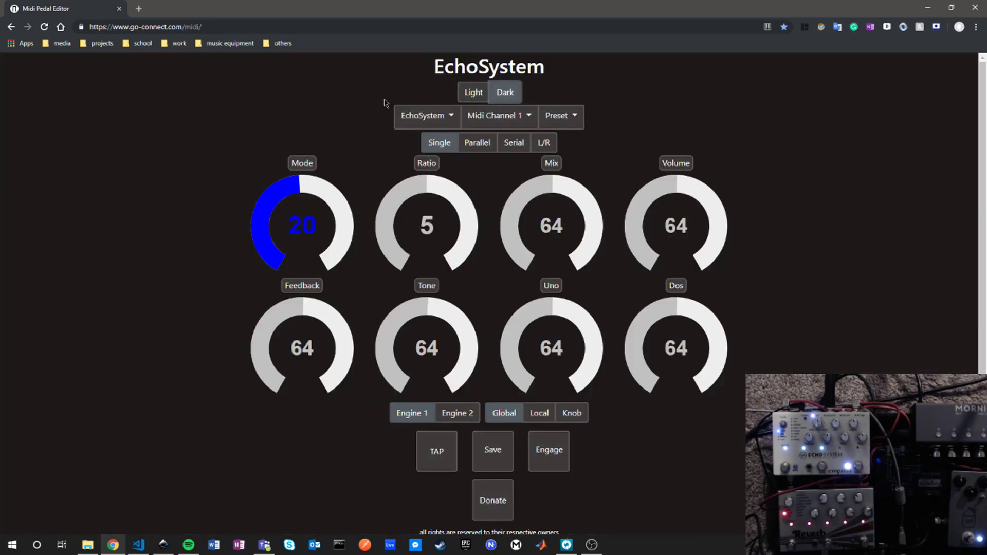
Step: Choose EchoSystem as the pedal and assign it to MIDI channel 1
click(425, 118)
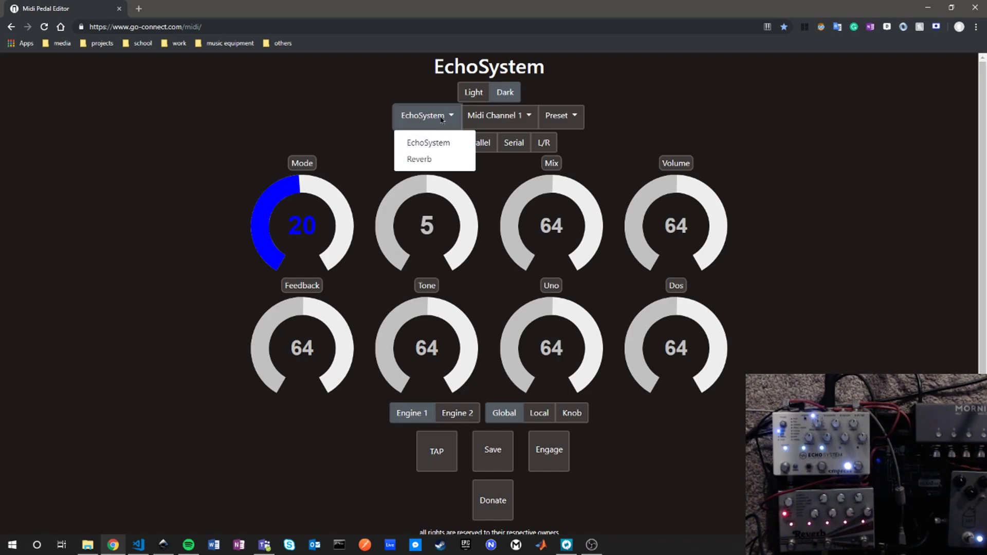
click(424, 142)
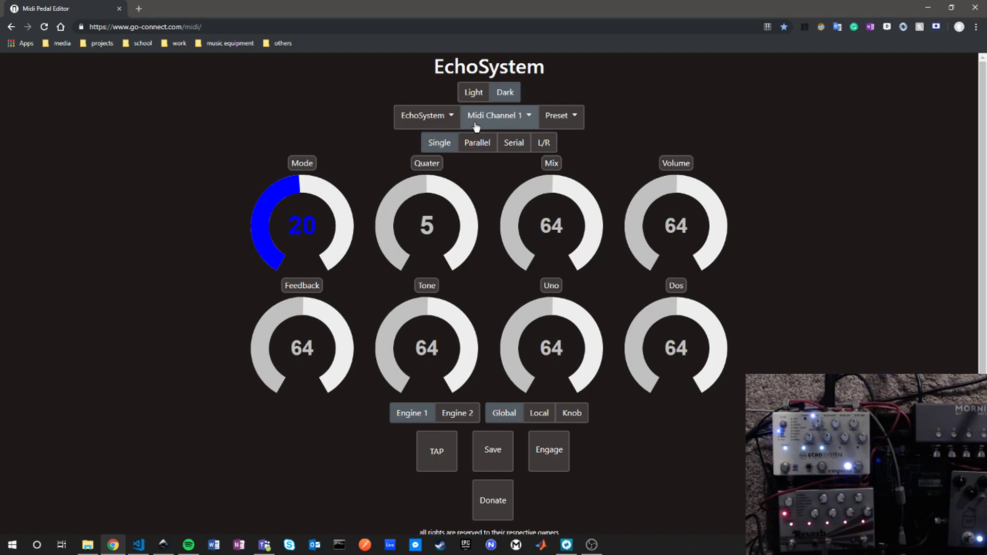
click(503, 120)
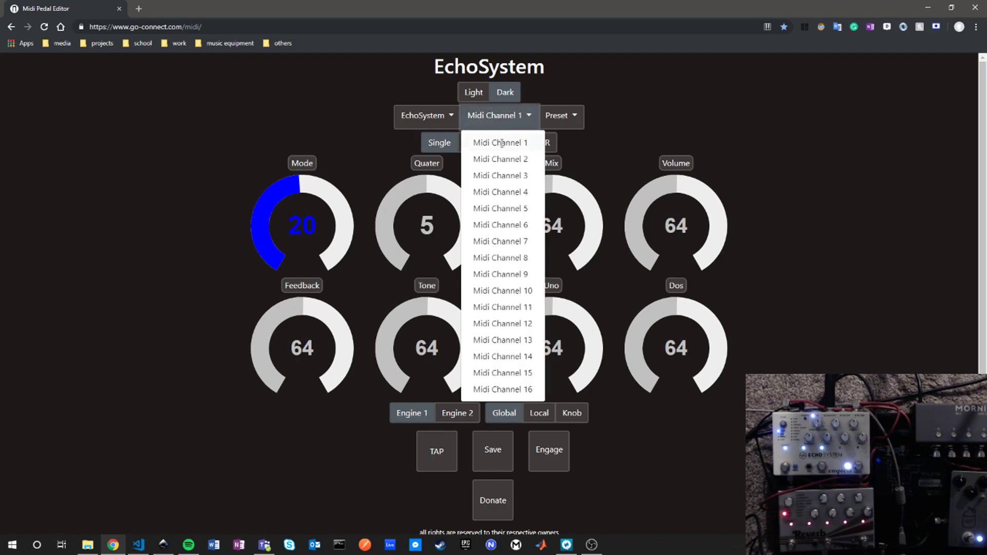
click(502, 142)
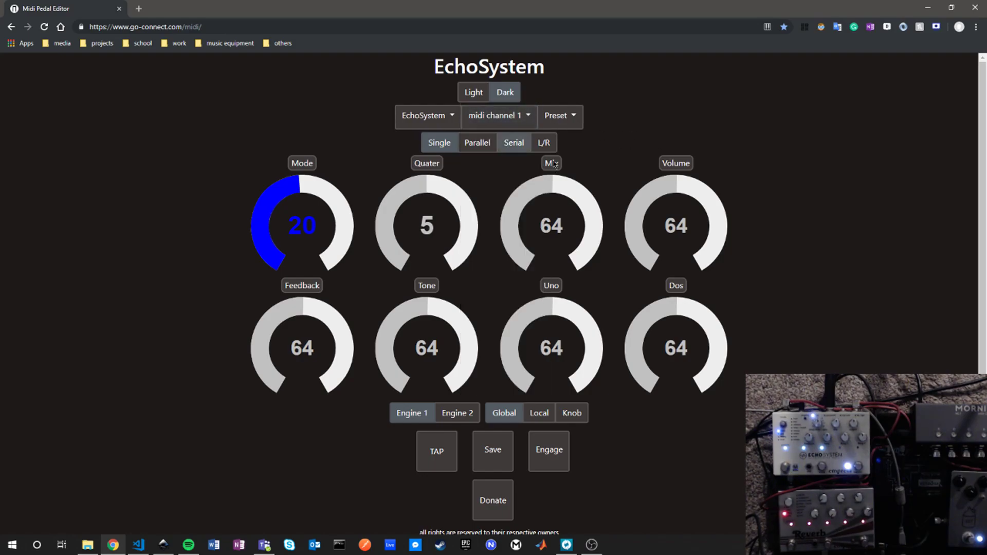
Step: Load preset 35 on the EchoSystem pedal
click(575, 124)
scroll(592, 495, down, 2)
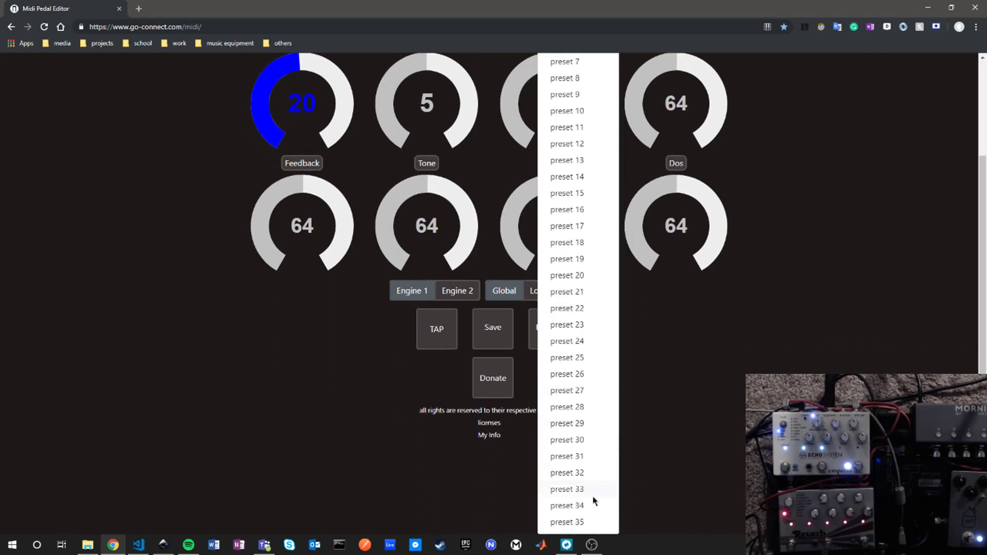
click(567, 521)
scroll(581, 519, up, 2)
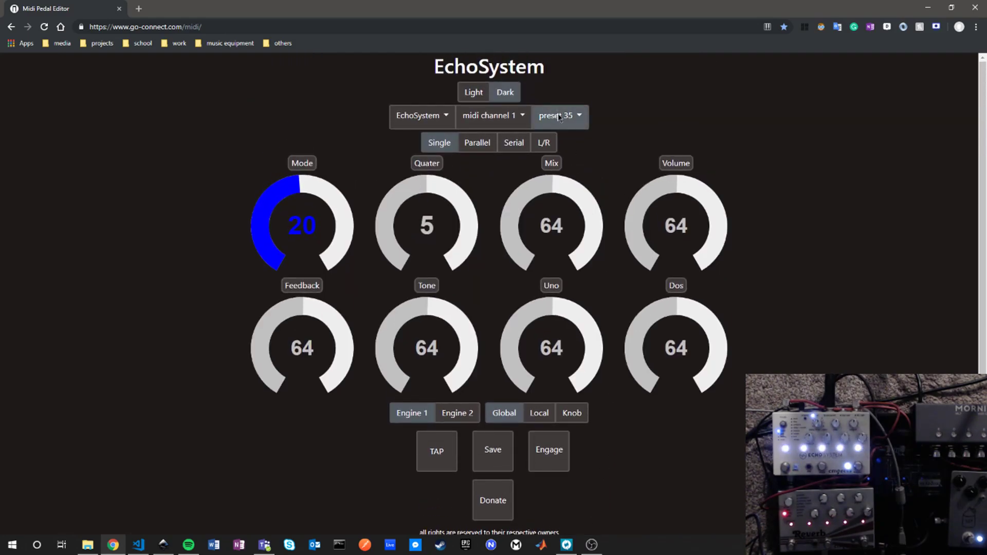
Step: Switch the EchoSystem pedal to preset 0
click(560, 118)
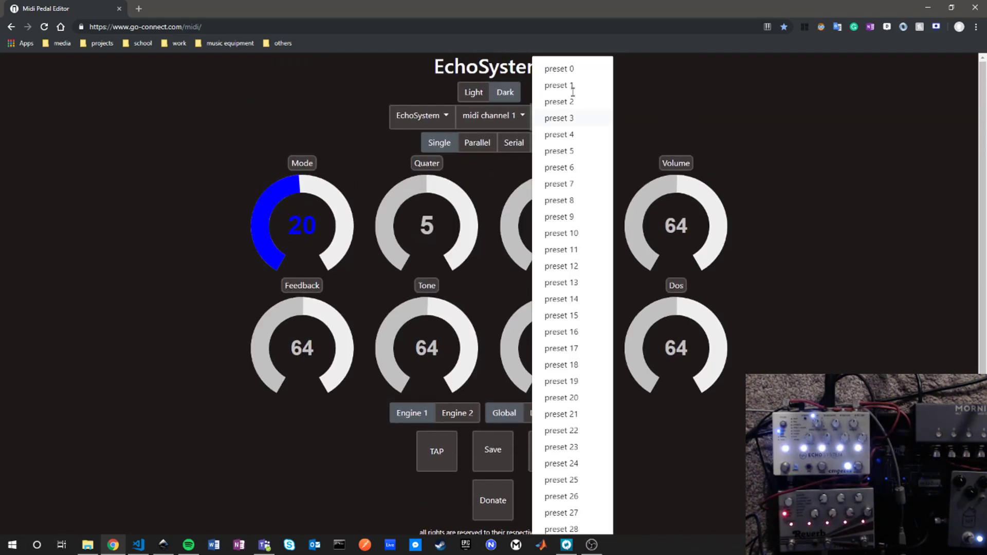
click(575, 70)
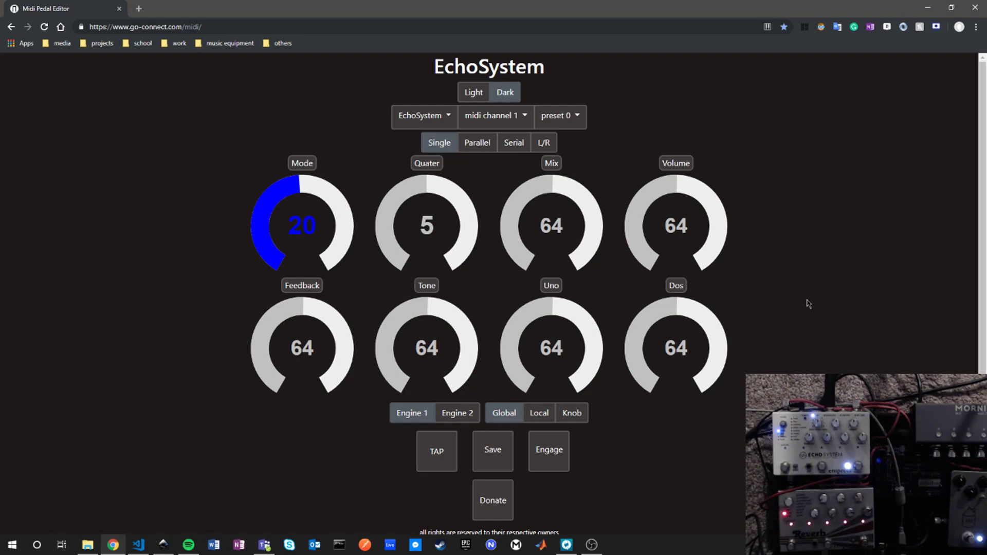
Step: Set the mode dial to 10 (BBD) and try adjusting the ratio dial
drag(286, 176, 267, 223)
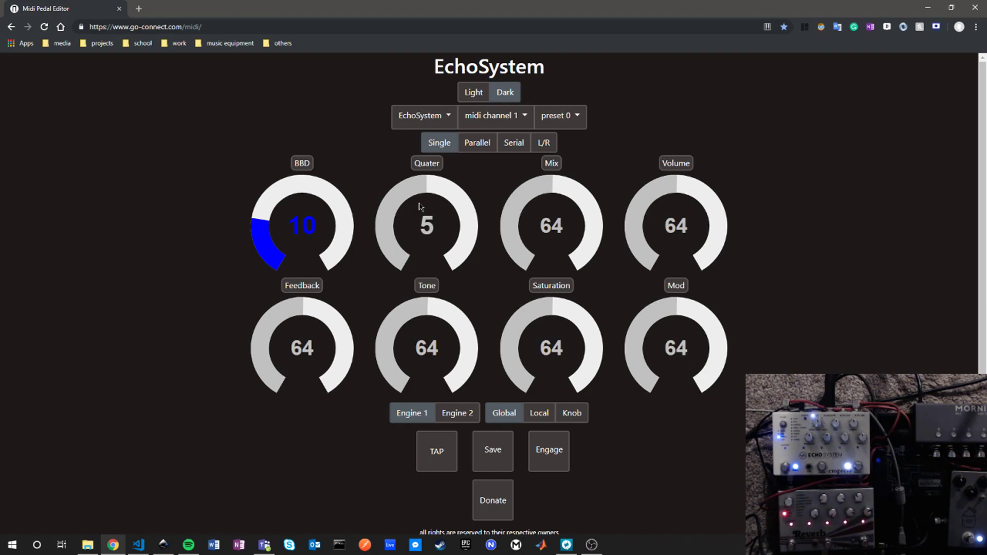
click(394, 210)
drag(393, 210, 451, 194)
Step: Set the mode dial to 26 (Long Delay) and the mix to 63
drag(531, 198, 524, 198)
drag(324, 186, 333, 192)
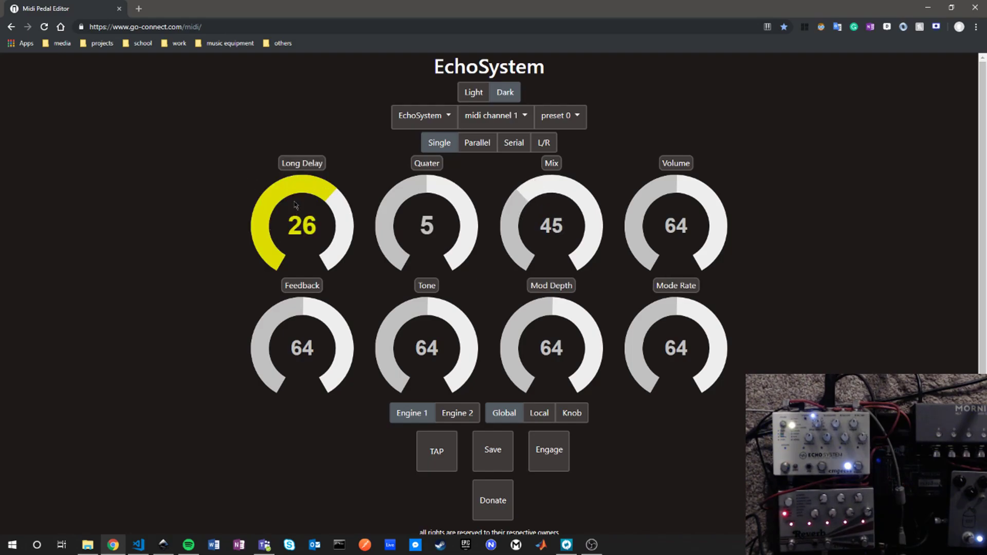
click(549, 198)
mouse_move(548, 197)
mouse_down()
mouse_move(566, 196)
mouse_move(553, 195)
mouse_up()
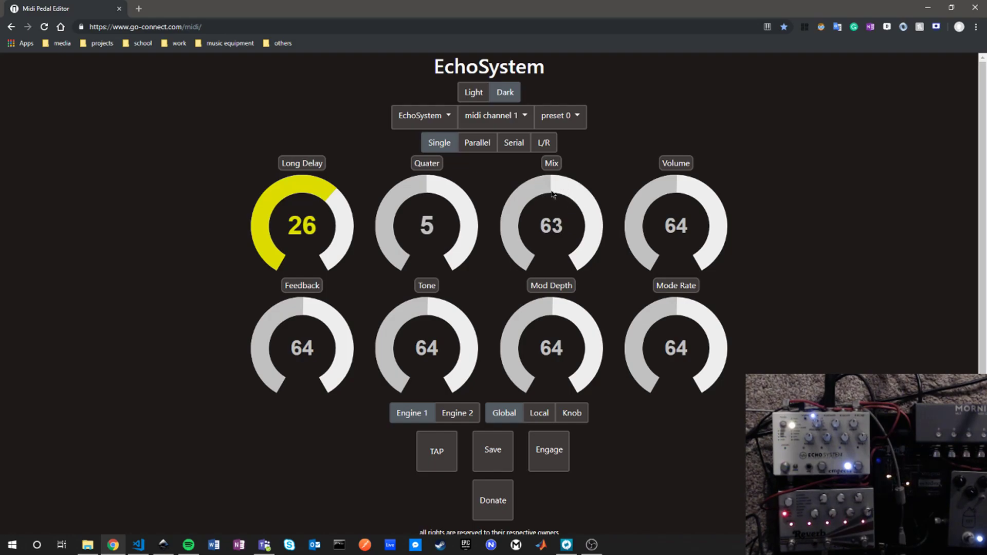
Step: Set Engine 1's feedback to 62, tone to 61, mod depth to 67 and mod rate to 46
mouse_move(302, 299)
mouse_down()
mouse_move(288, 317)
mouse_move(303, 311)
mouse_up()
mouse_move(430, 311)
mouse_down()
mouse_move(438, 311)
mouse_move(424, 310)
mouse_up()
mouse_move(555, 313)
mouse_down()
mouse_move(540, 312)
mouse_move(558, 312)
mouse_up()
drag(641, 315, 648, 311)
Step: Try the modes 6 (New Tape), 9 (Space Echo) and 23 (Drunk Ewok) on the mode dial
drag(273, 190, 273, 253)
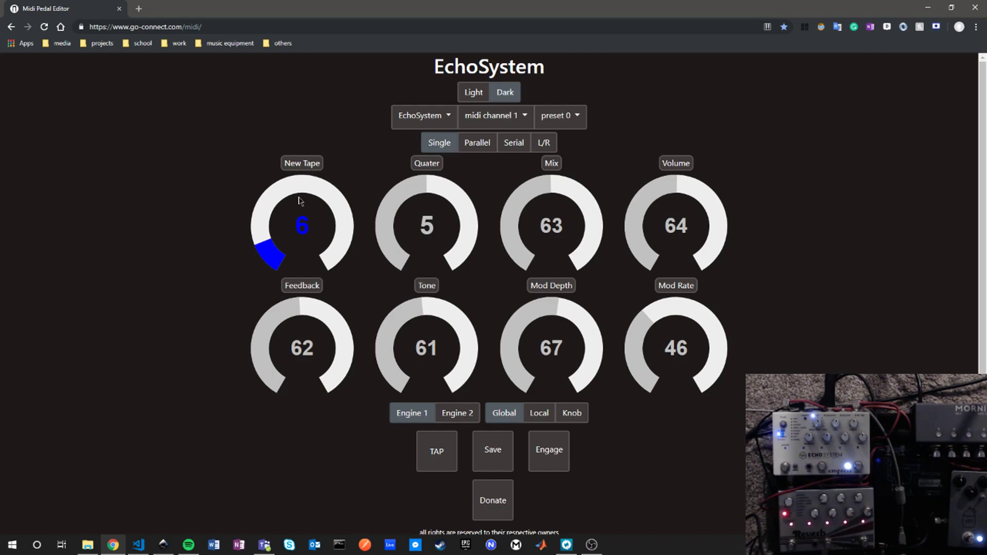
scroll(283, 205, up, 1)
scroll(276, 204, up, 2)
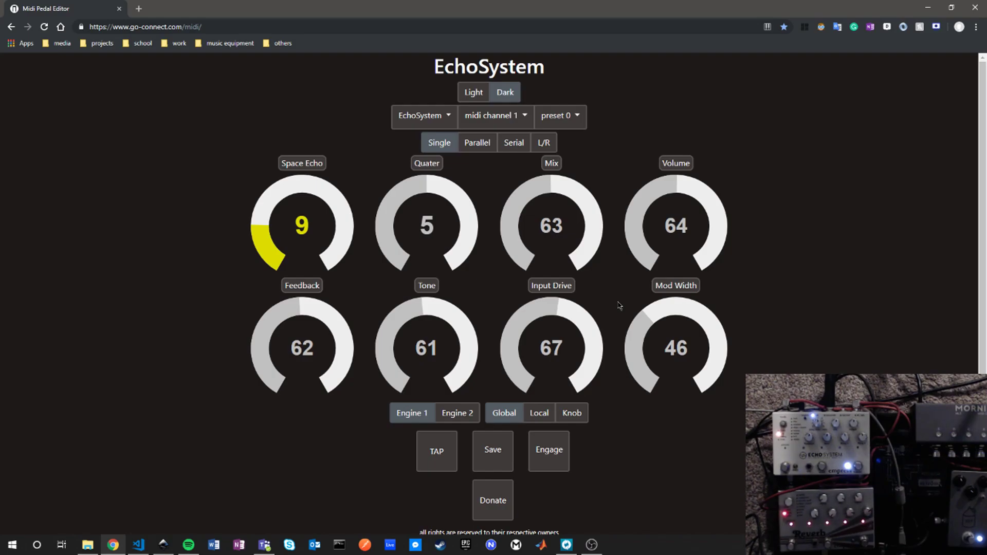
click(319, 191)
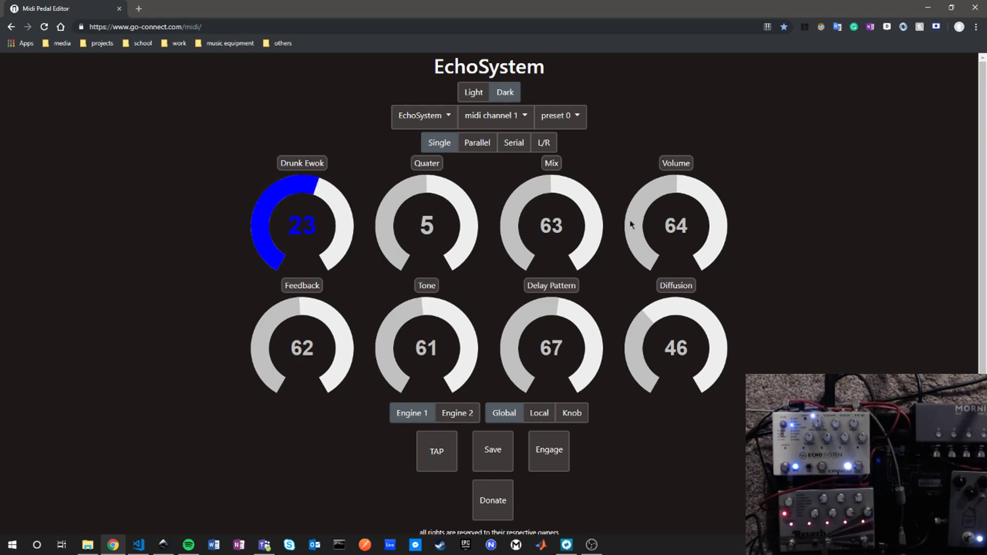
Step: Set the feedback to 44 and the tone to 46, and change the mode to 11 (Tube BBD)
click(271, 318)
click(270, 320)
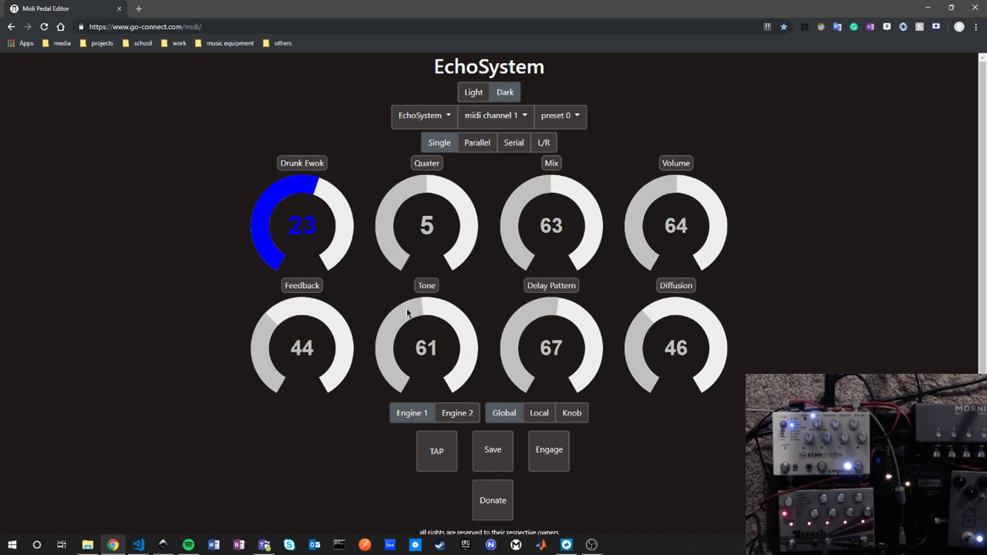
click(401, 316)
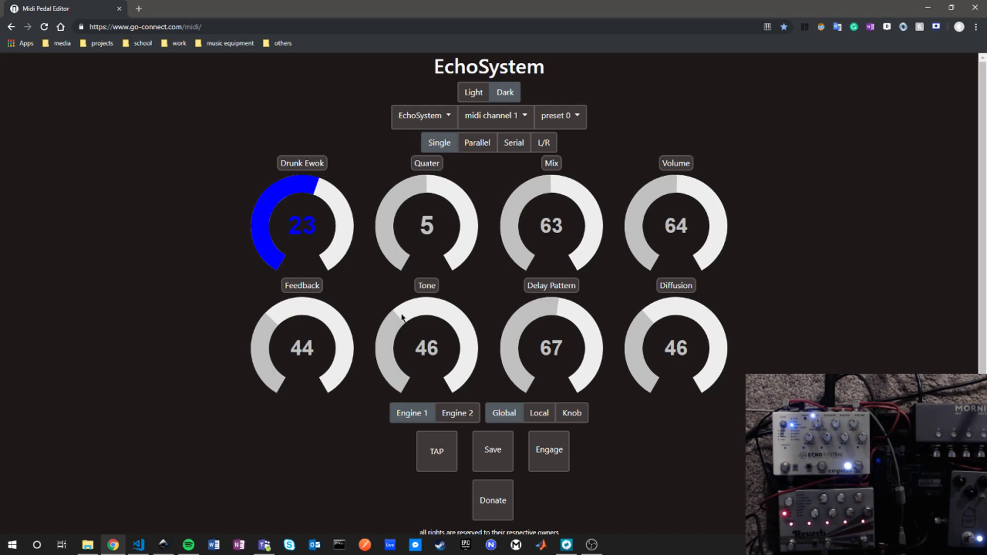
click(258, 212)
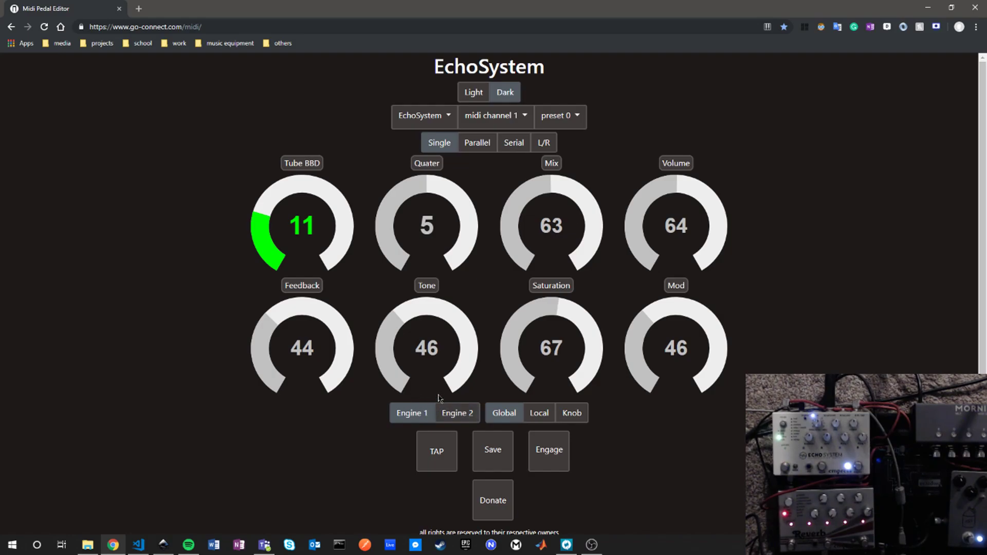
Step: Open Engine 2 in Parallel routing and set its mode to 11 (Tube BBD) and its ratio to 3 (2:3)
click(471, 413)
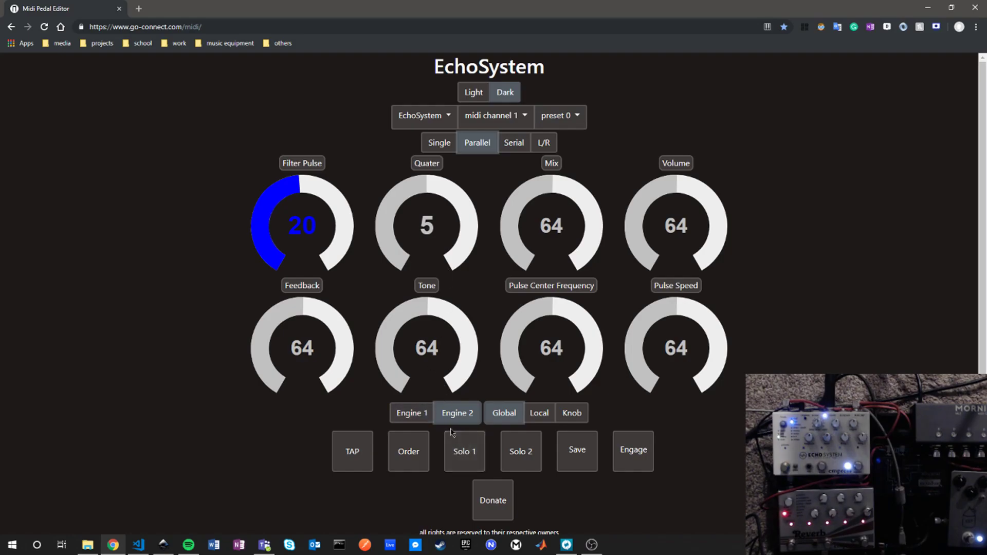
drag(273, 183, 259, 212)
click(392, 211)
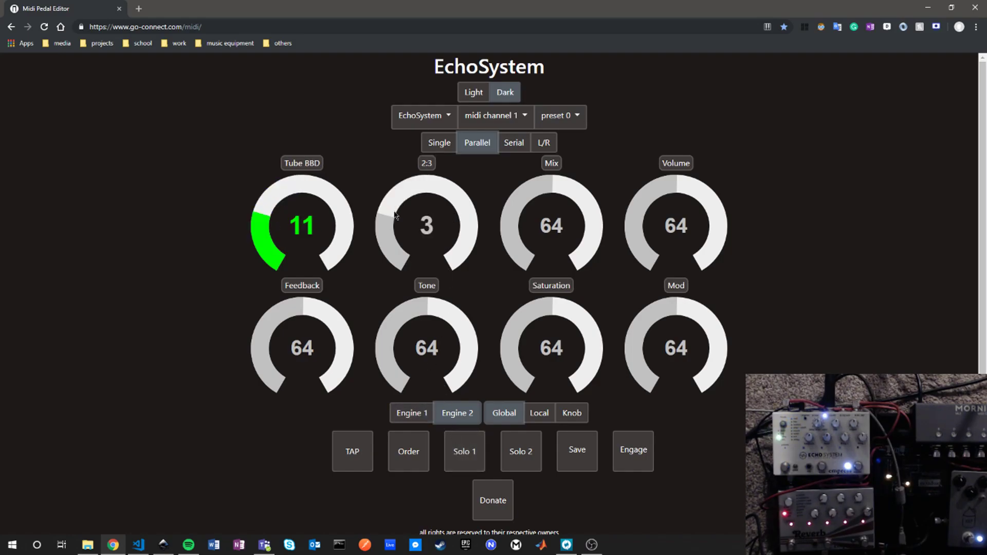
Step: Set Engine 2's mix to 37, mod to 38 and volume to 62
click(516, 206)
click(658, 204)
click(642, 207)
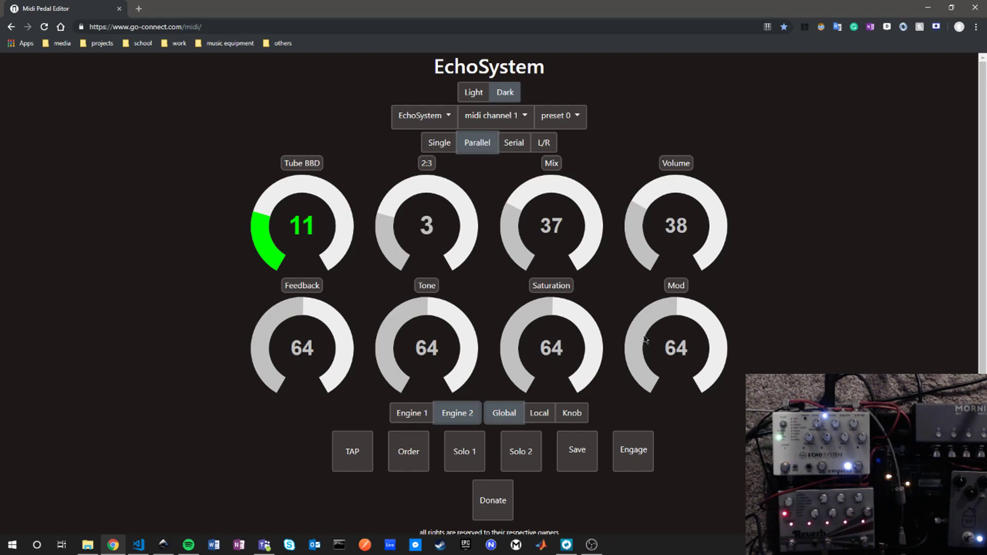
click(645, 333)
click(675, 178)
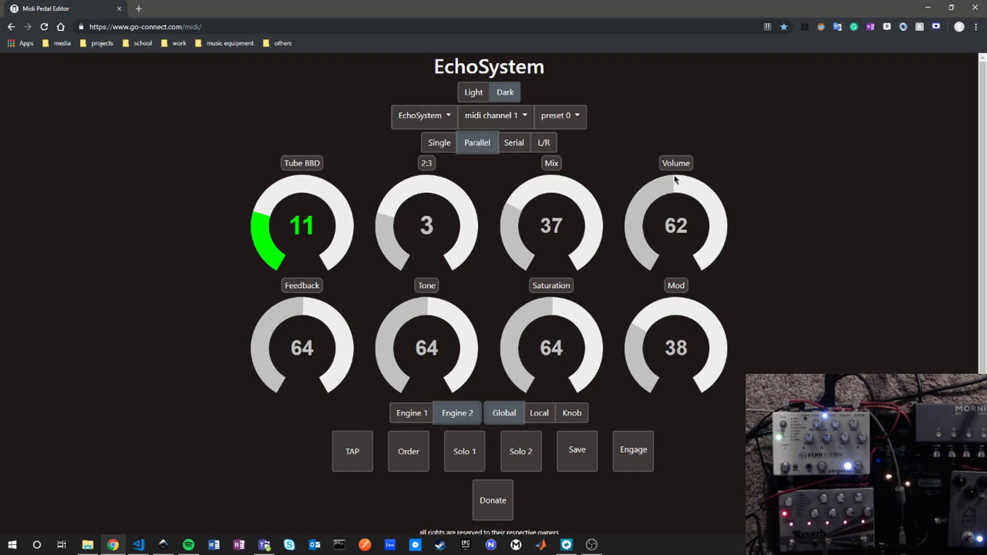
Step: Set Engine 2's saturation to 46, tone to 40 and feedback to 38
click(517, 310)
click(387, 321)
click(265, 329)
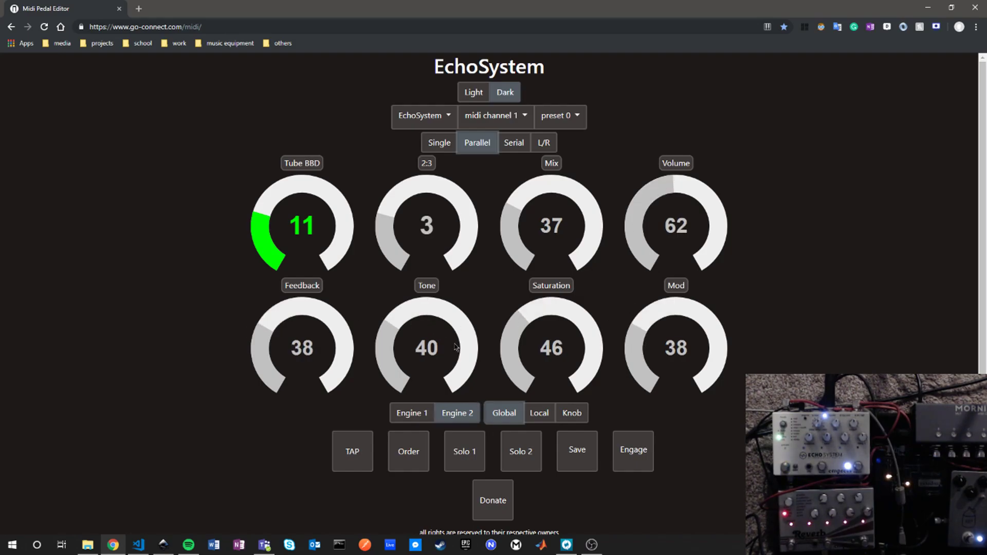
Step: Alternate between Engine 1 and Engine 2 to compare their separate dial settings
click(426, 414)
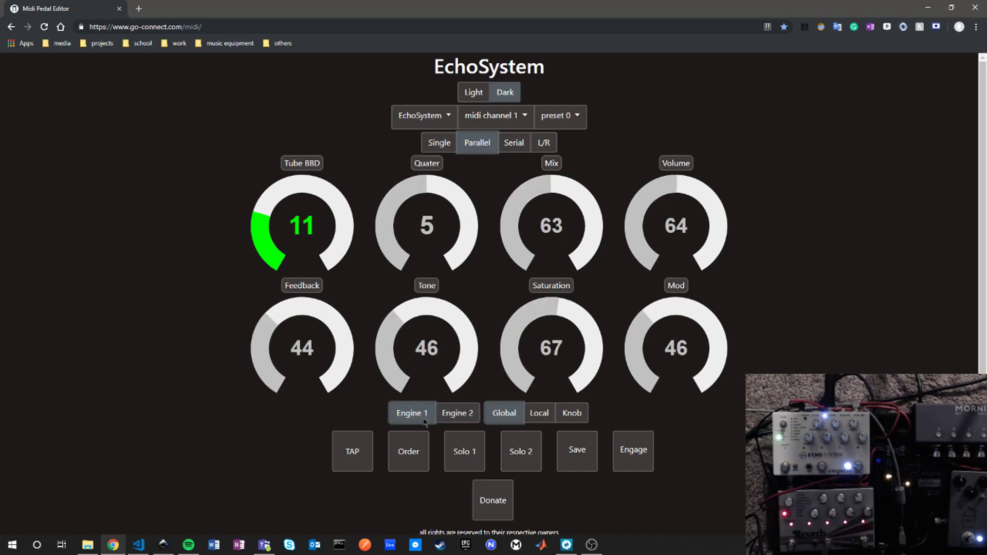
click(454, 418)
click(426, 413)
click(477, 413)
click(411, 413)
click(458, 413)
click(414, 413)
click(463, 415)
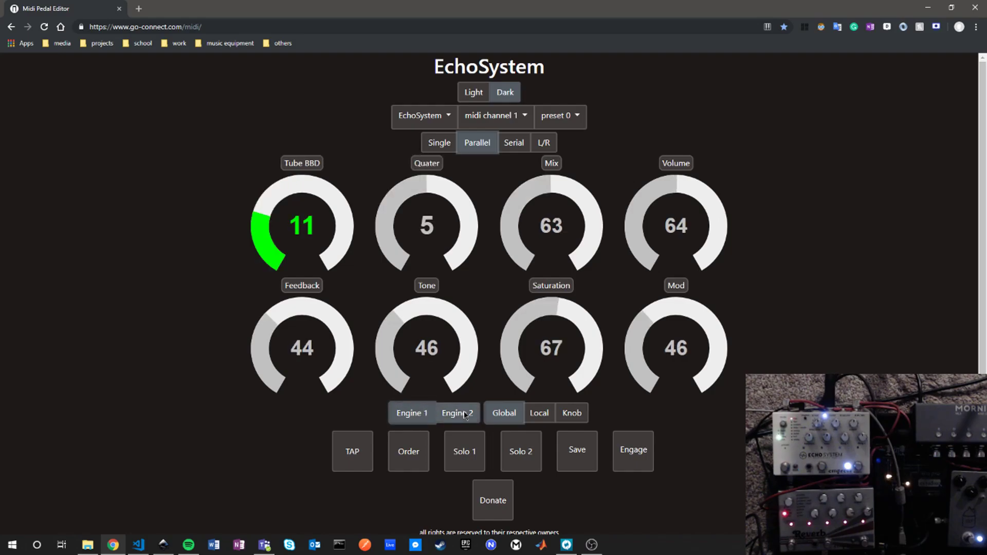
click(422, 413)
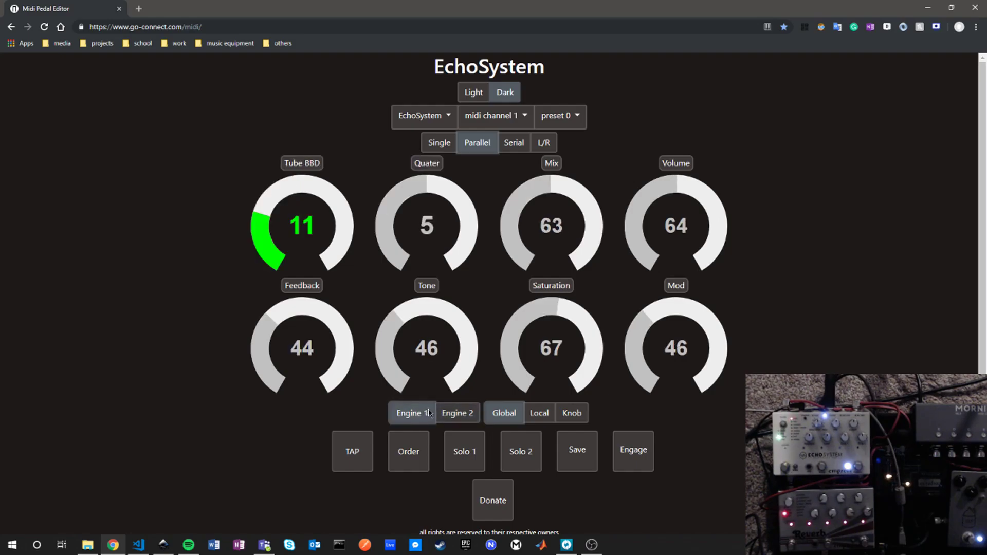
click(459, 414)
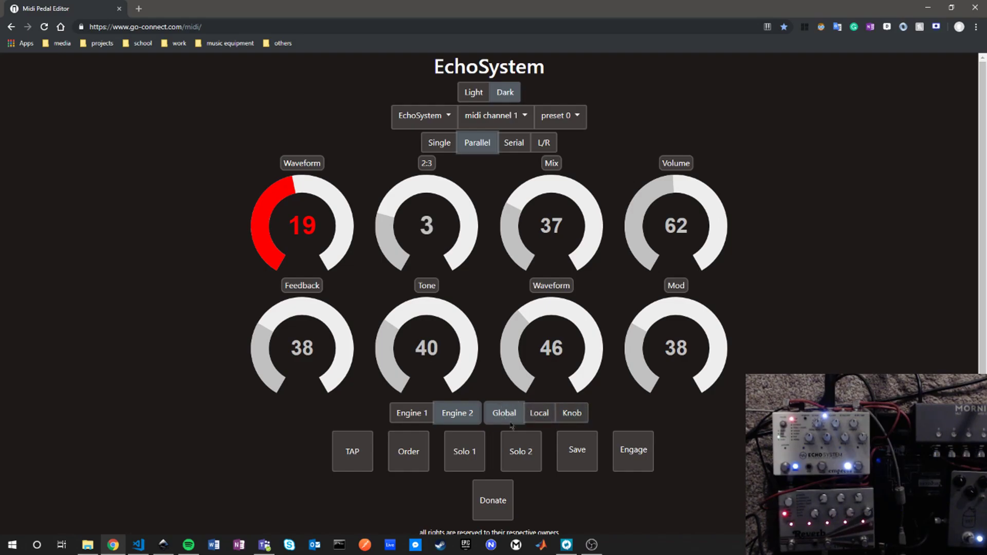
Step: Switch Engine 2's tempo control through Local to Knob and adjust the delay time dial
click(539, 413)
click(567, 418)
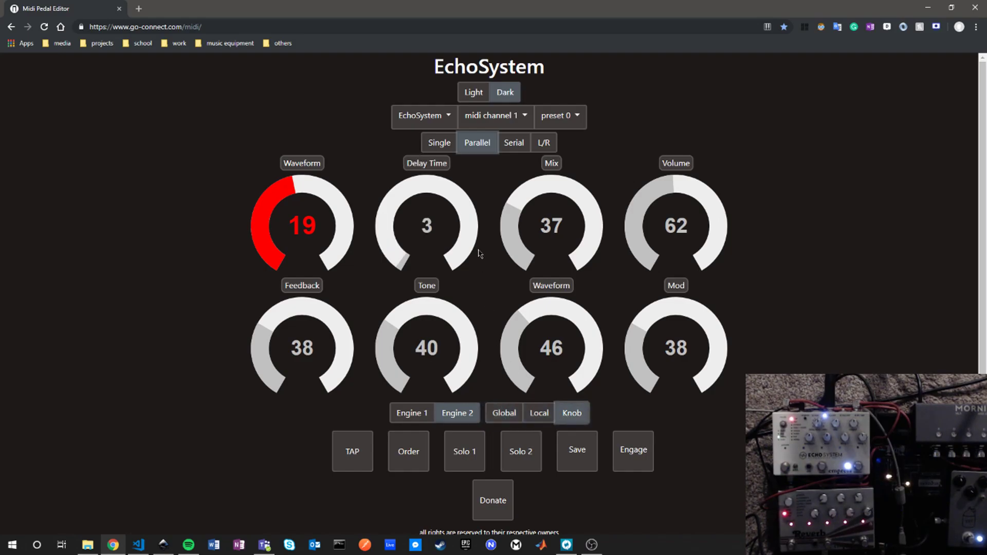
drag(406, 203, 403, 269)
Step: Return Engine 2's tempo control to Global and set its ratio to 5 (Quater)
click(566, 437)
click(503, 413)
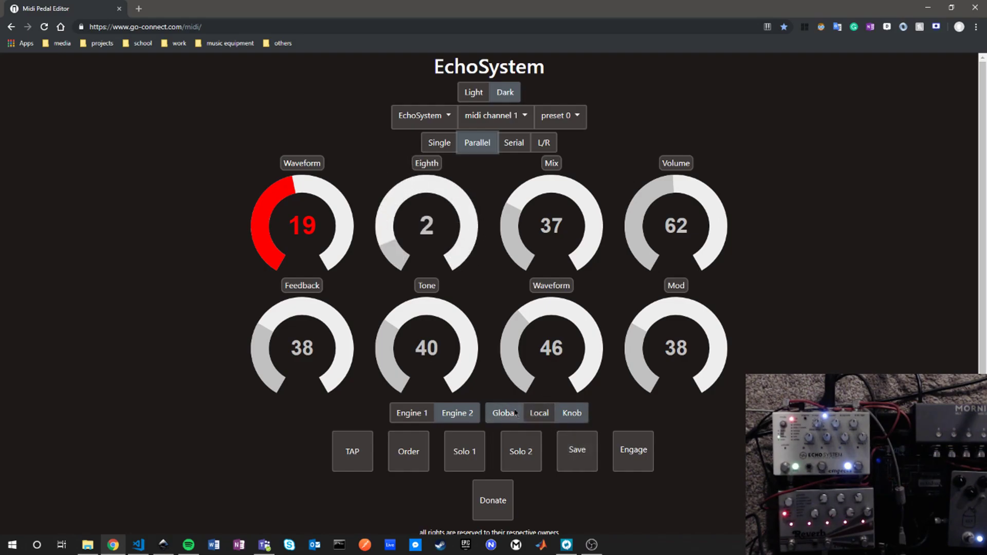
click(405, 204)
drag(405, 204, 424, 196)
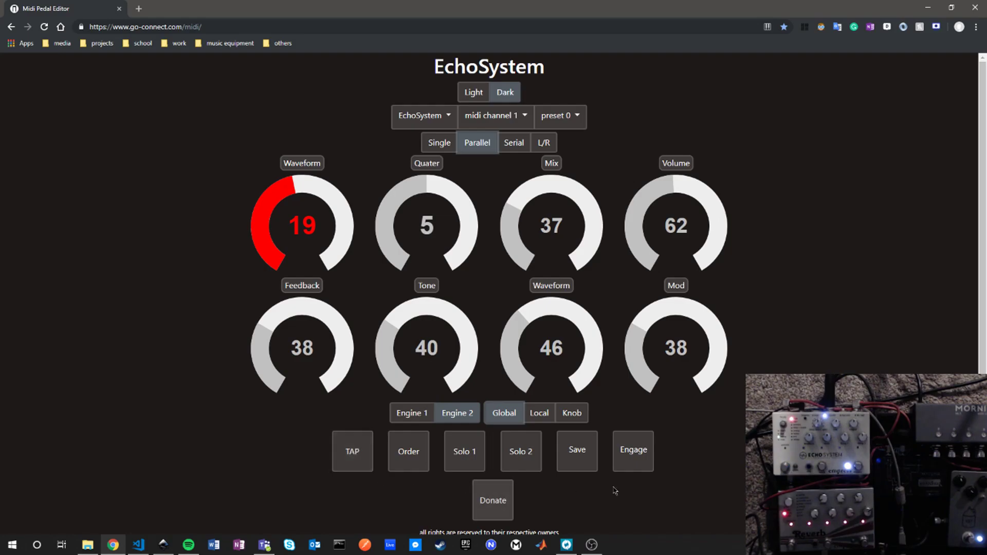
Step: Switch to Single routing and send the pedal several tempo taps and an engage command
click(441, 143)
click(437, 450)
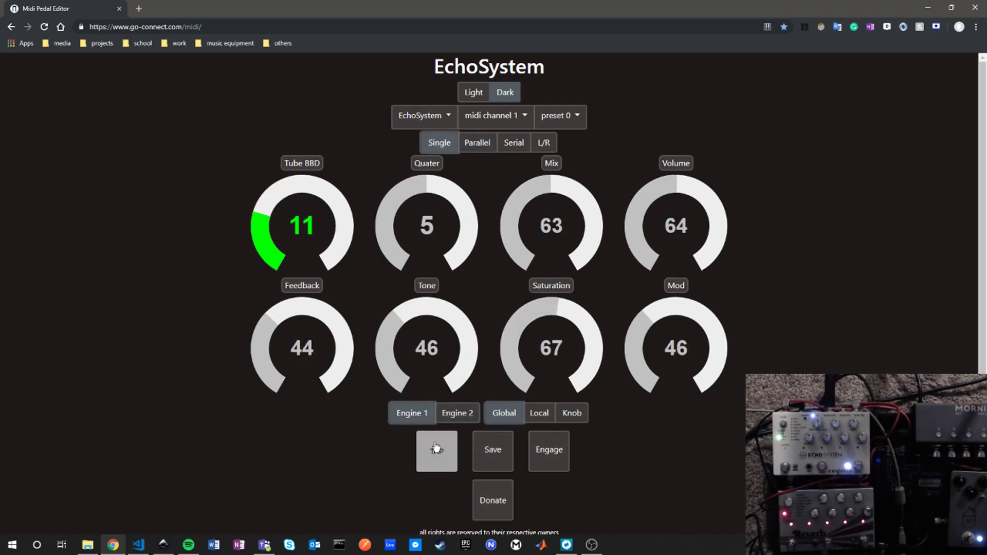
click(436, 449)
click(436, 449)
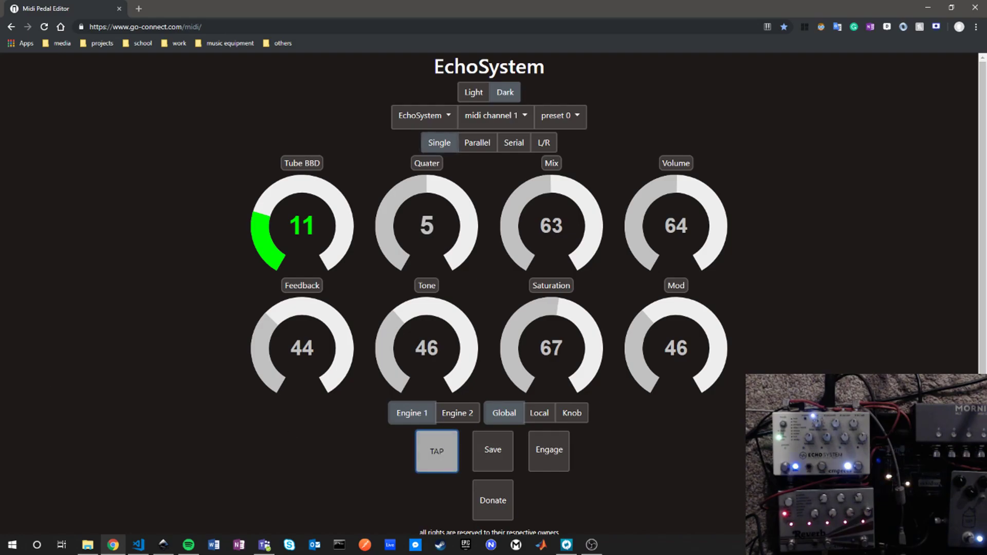
click(548, 451)
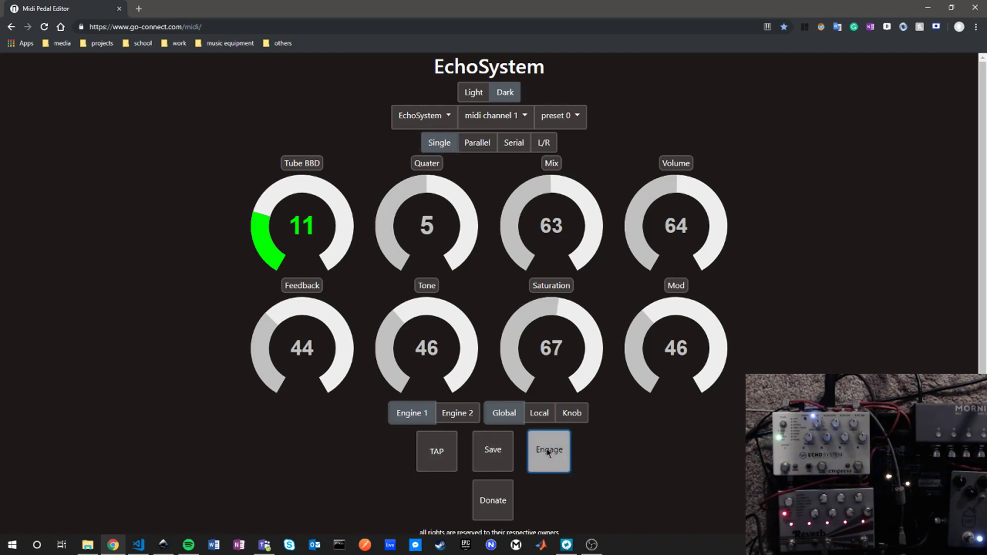
Step: Switch back to Parallel routing and change the engine order
click(474, 144)
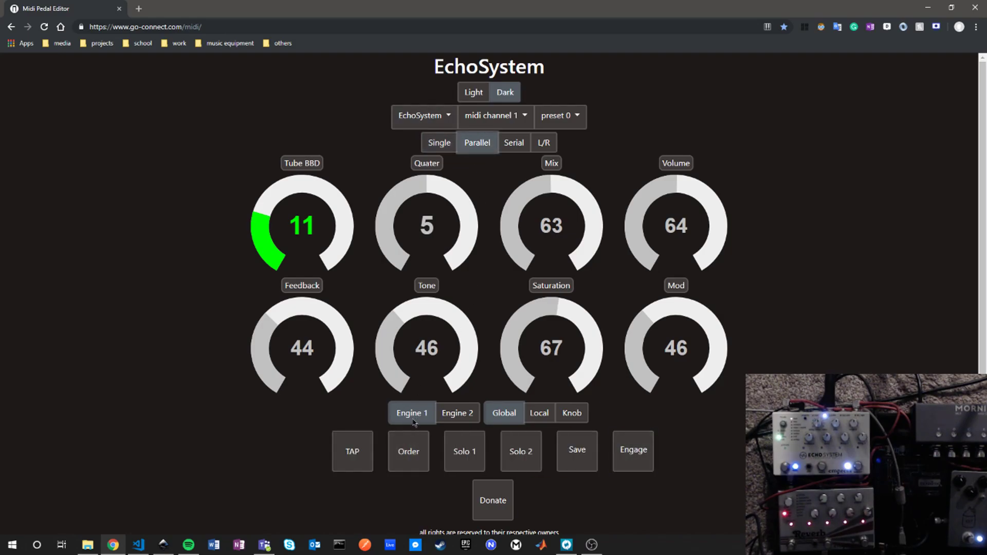
click(397, 442)
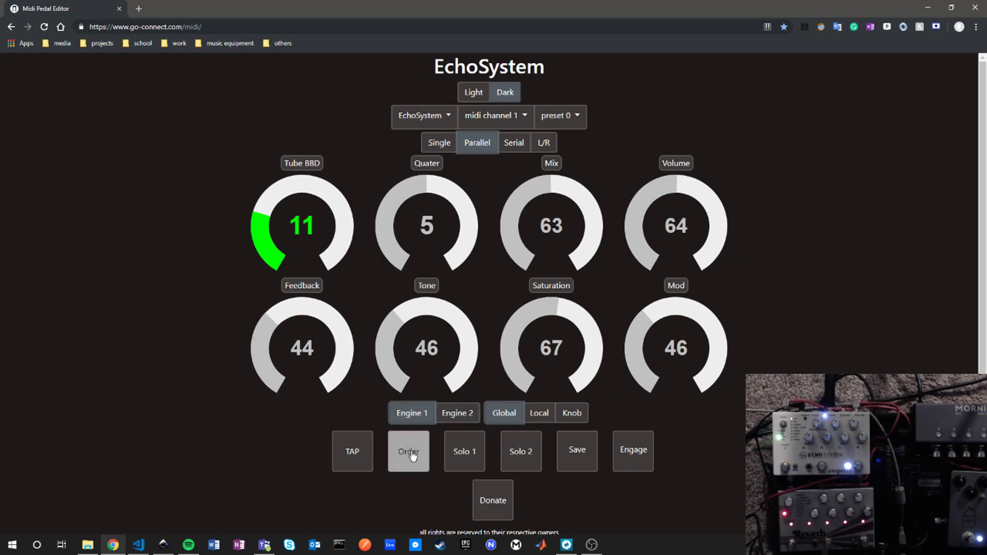
Step: Compare the two engines' dial settings by alternating between Engine 1 and Engine 2, finishing on Engine 2
click(423, 419)
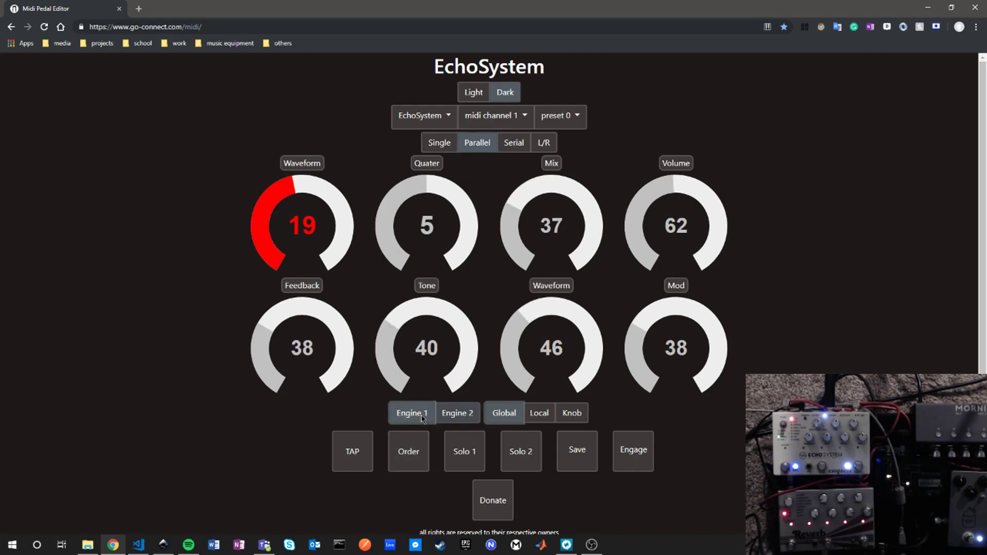
click(448, 412)
click(414, 415)
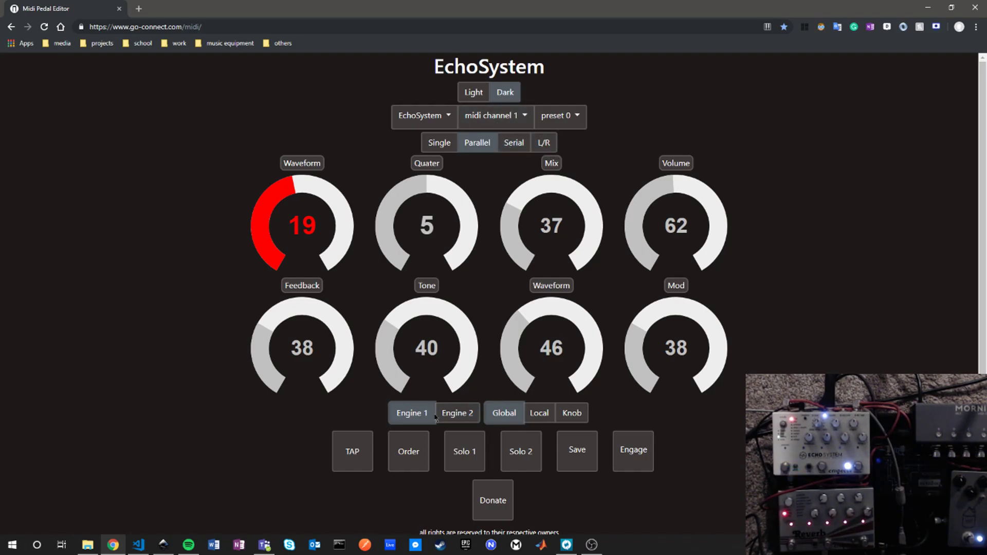
click(457, 420)
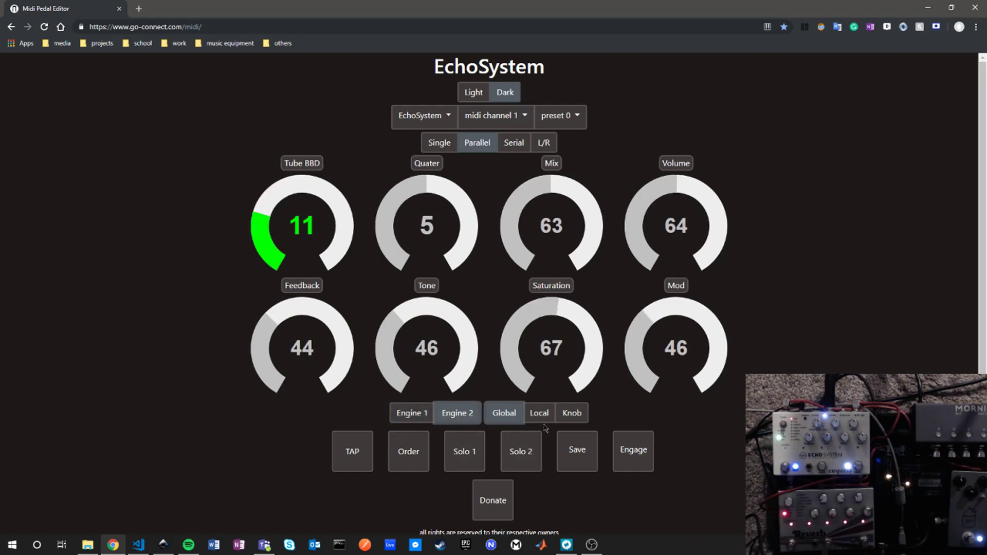
Step: Solo Engine 1 and show its controls, and switch the solo to Engine 2 before releasing it
click(464, 451)
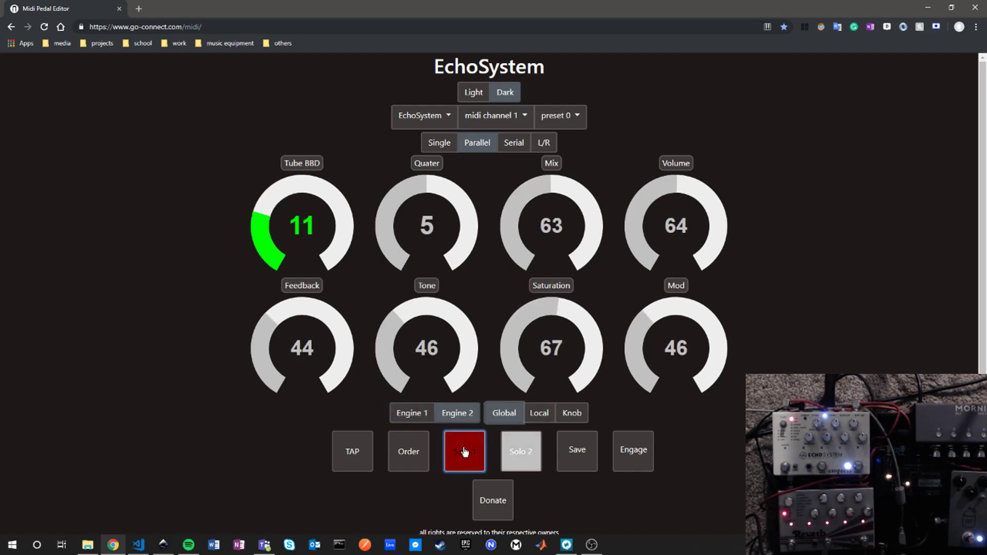
click(411, 413)
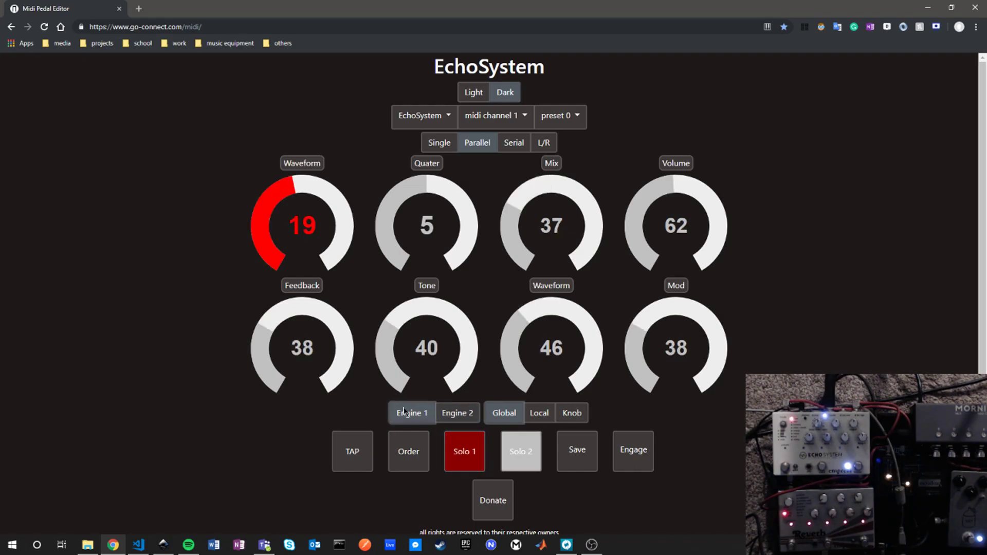
click(524, 460)
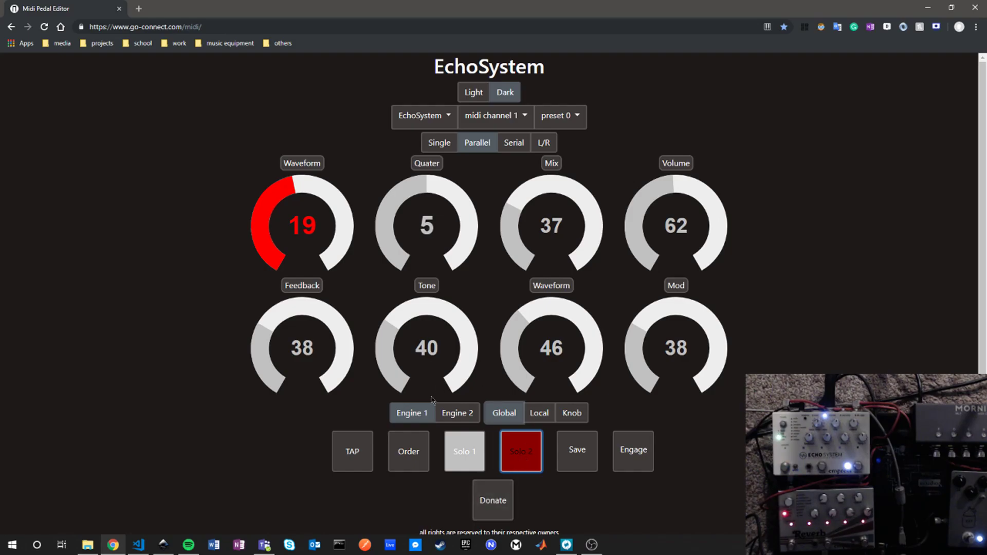
click(531, 461)
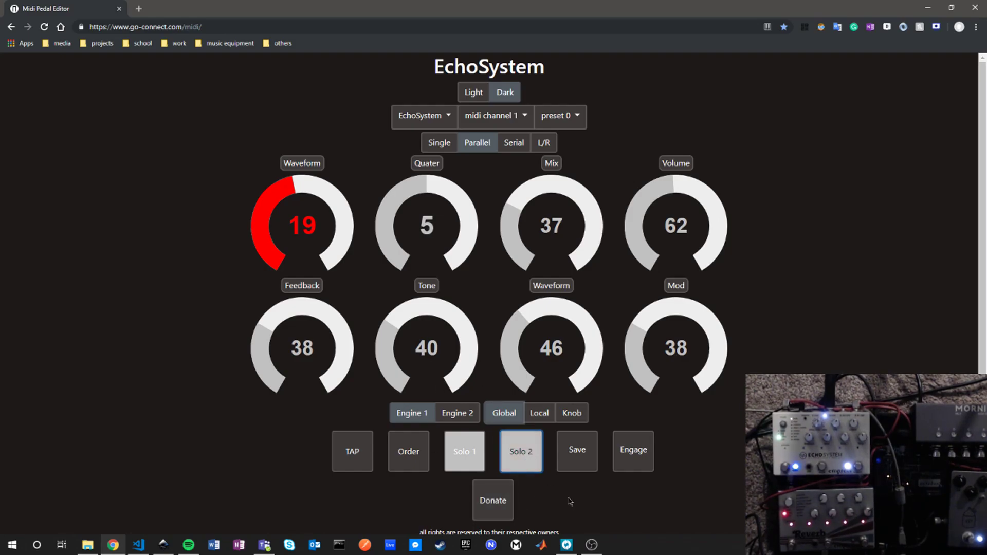
Step: Save the current EchoSystem settings to preset number 23 and dismiss the confirmation
click(583, 449)
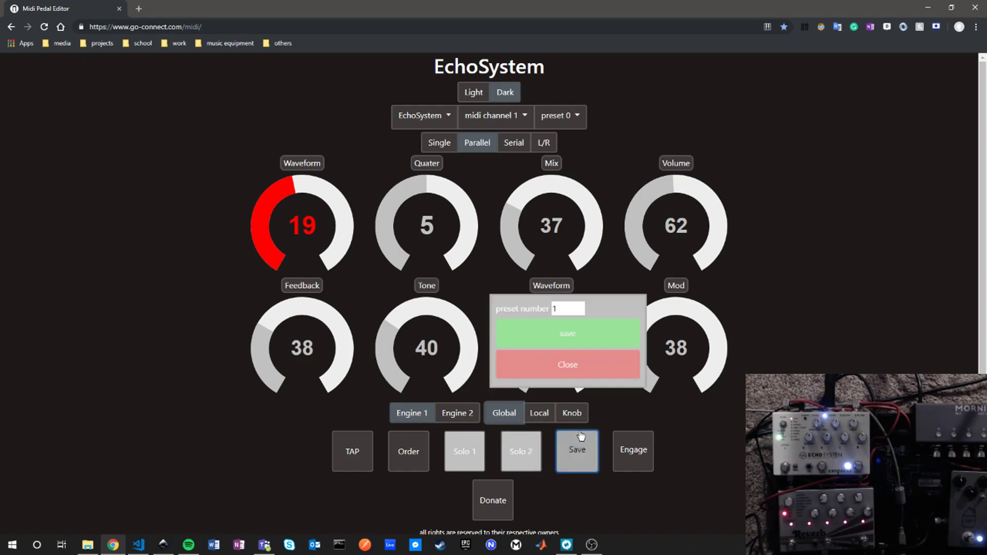
click(580, 306)
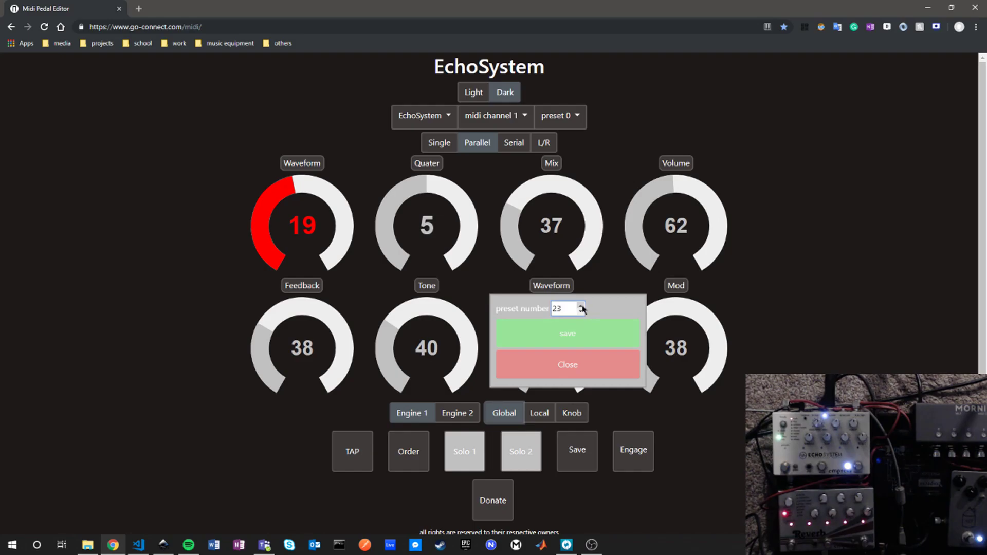
click(573, 334)
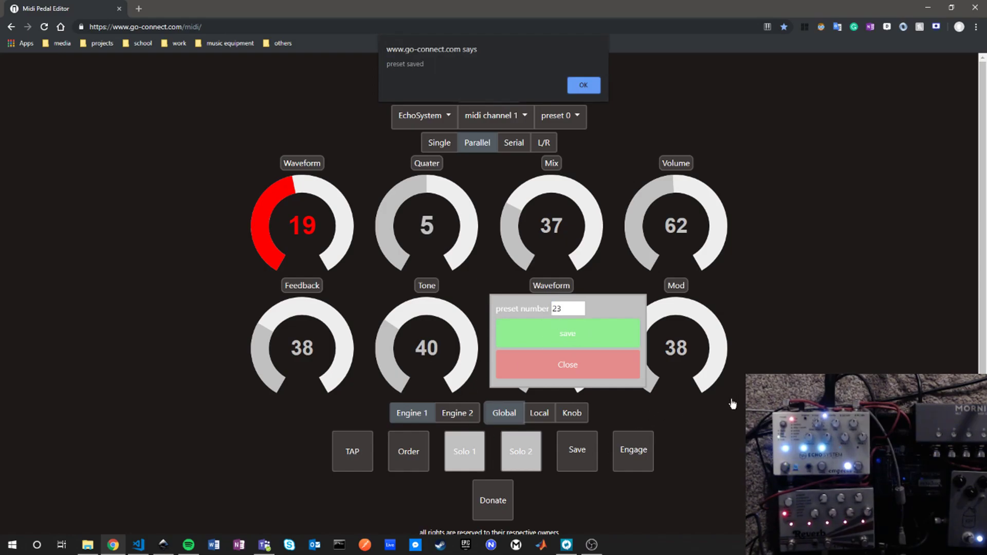
click(594, 87)
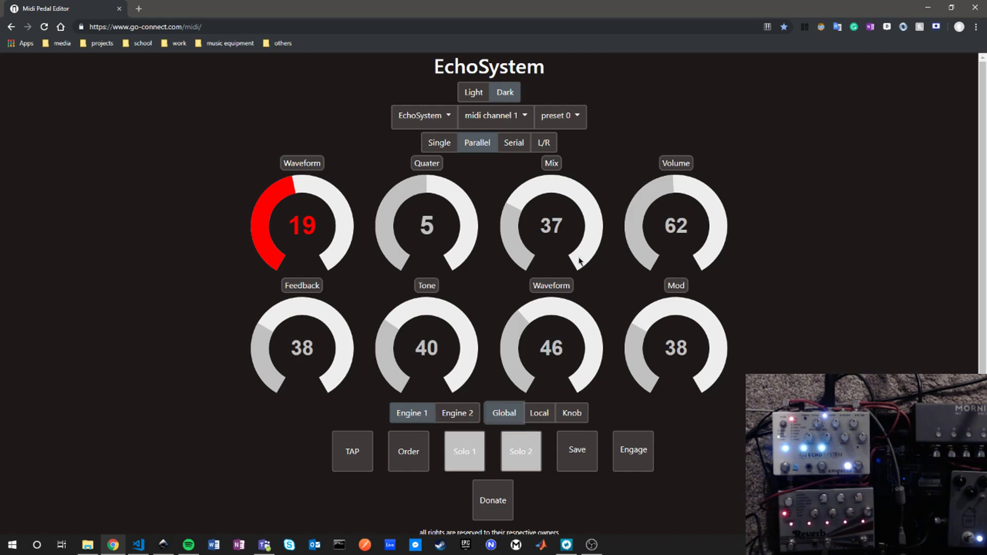
Step: Switch the editor to the Reverb pedal and set it to MIDI channel 2
click(417, 118)
click(419, 155)
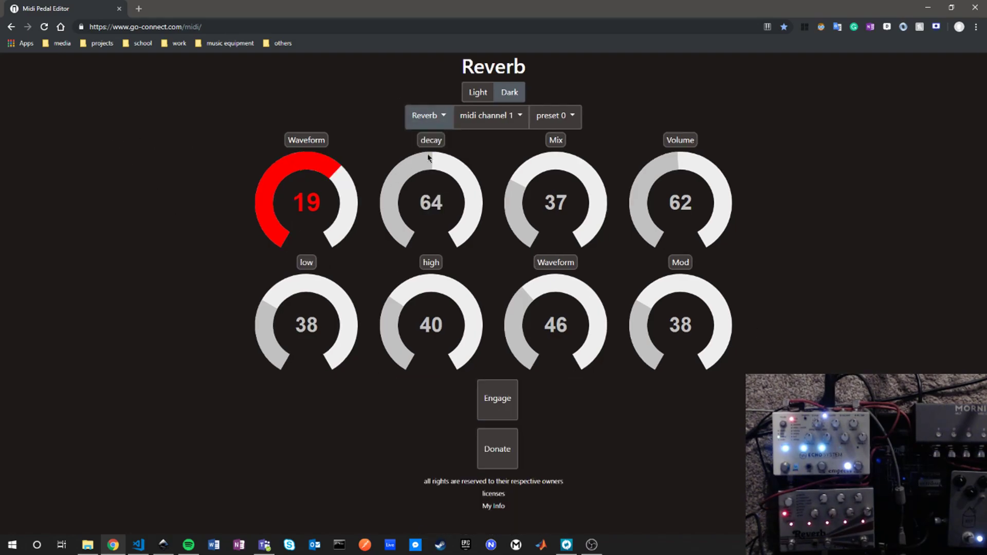
click(480, 121)
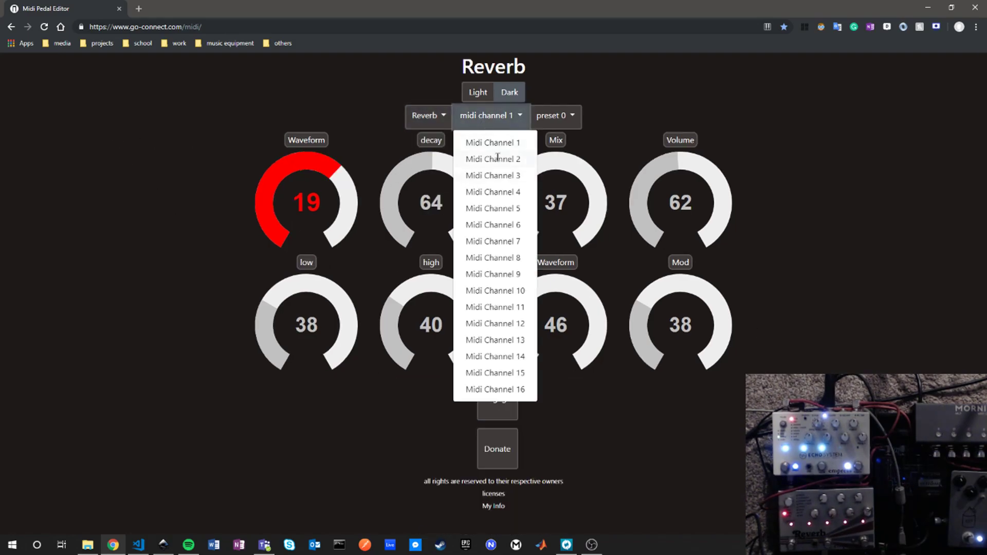
click(497, 159)
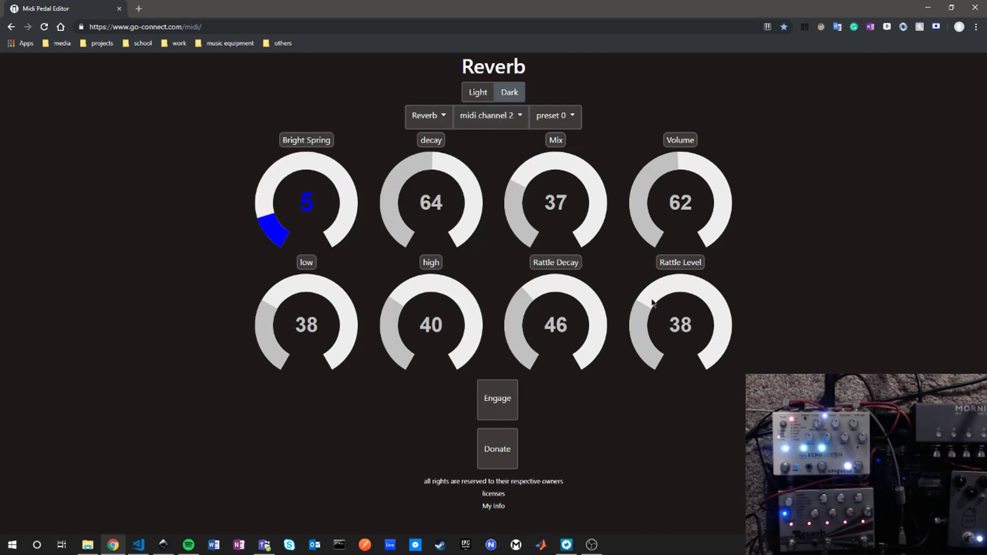
Step: Set the Reverb's mode dial to 17 (Single Tap Delay)
click(340, 190)
click(321, 167)
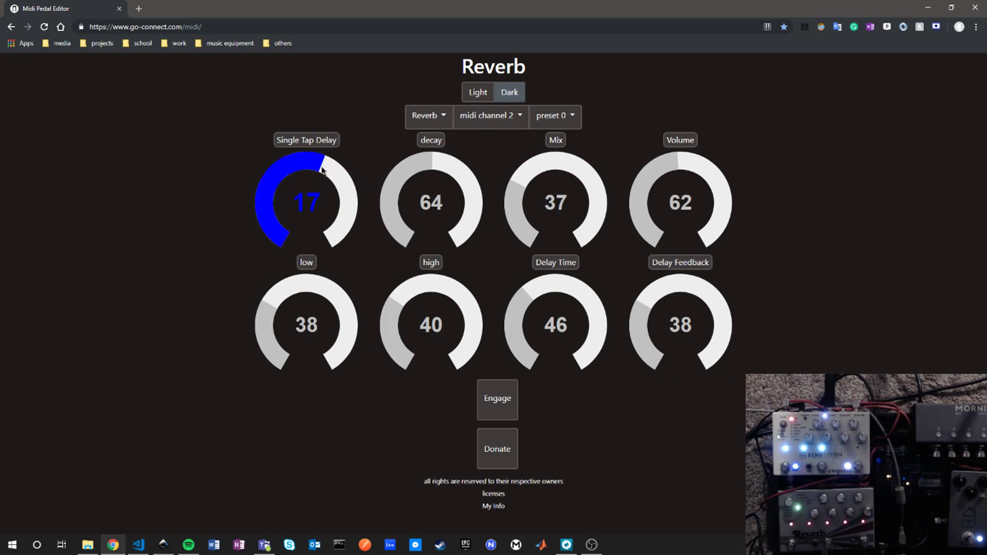